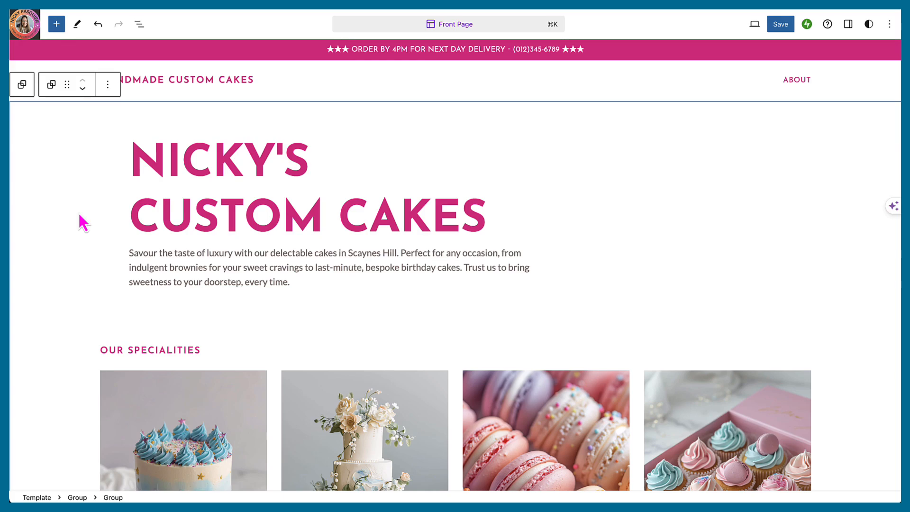
Step: Insert a Custom HTML block into the empty group between the testimonials and the footer on the front page
scroll(78, 212, down, 12)
scroll(78, 211, down, 12)
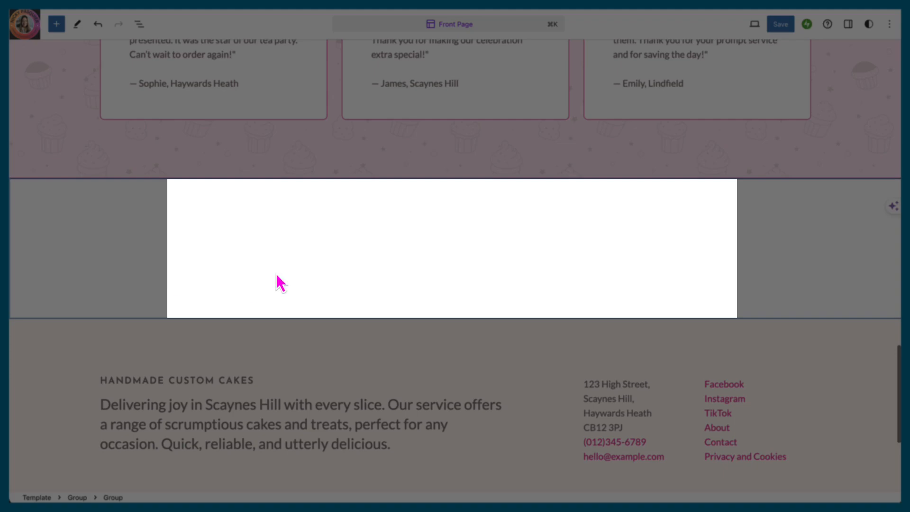
click(307, 266)
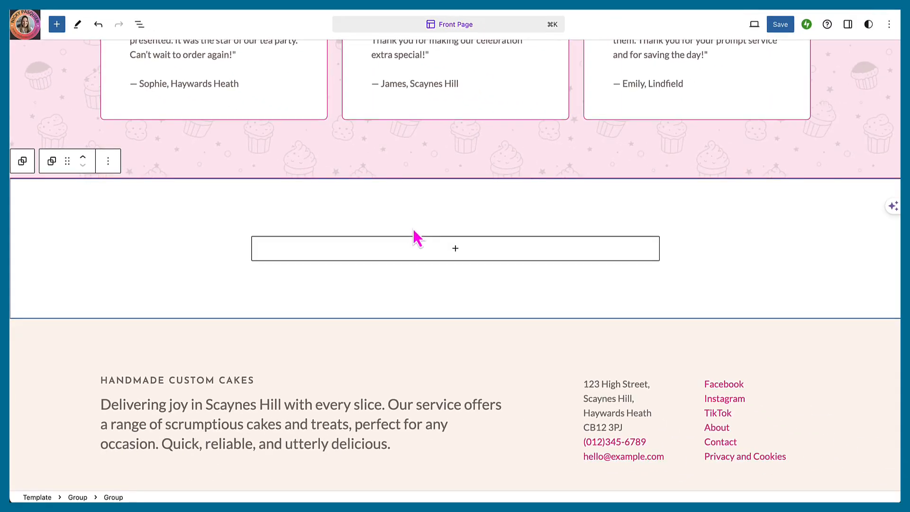
click(455, 251)
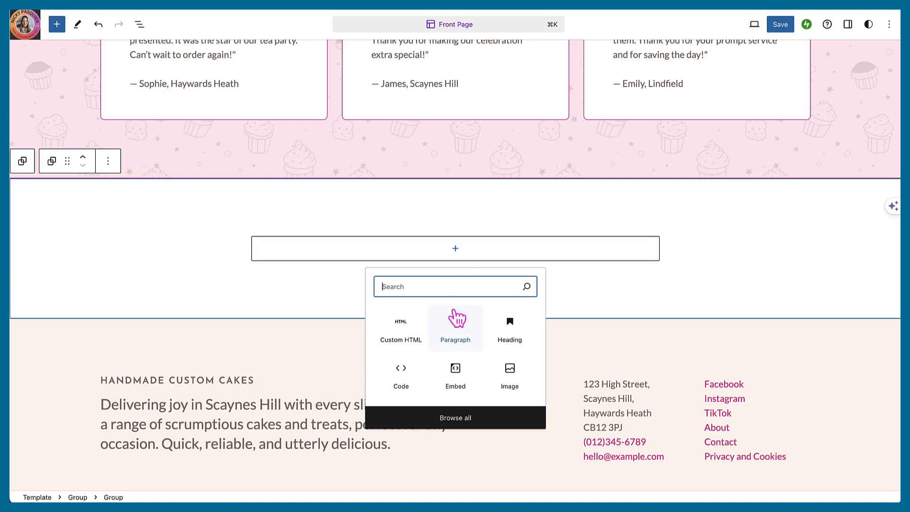
click(439, 419)
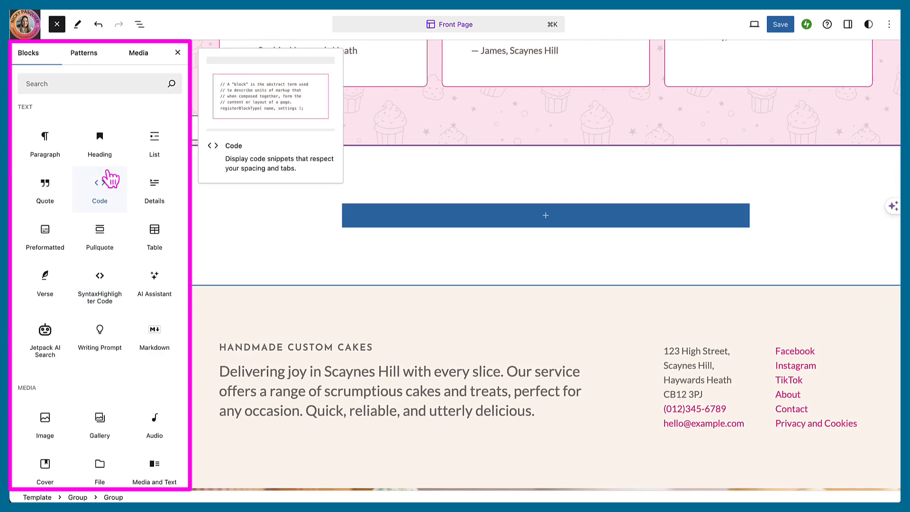
scroll(110, 180, down, 2)
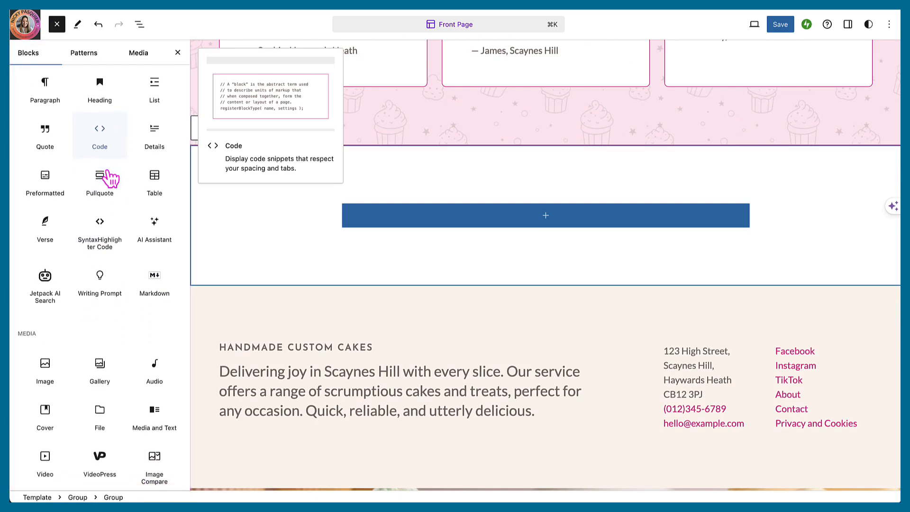
scroll(111, 178, down, 10)
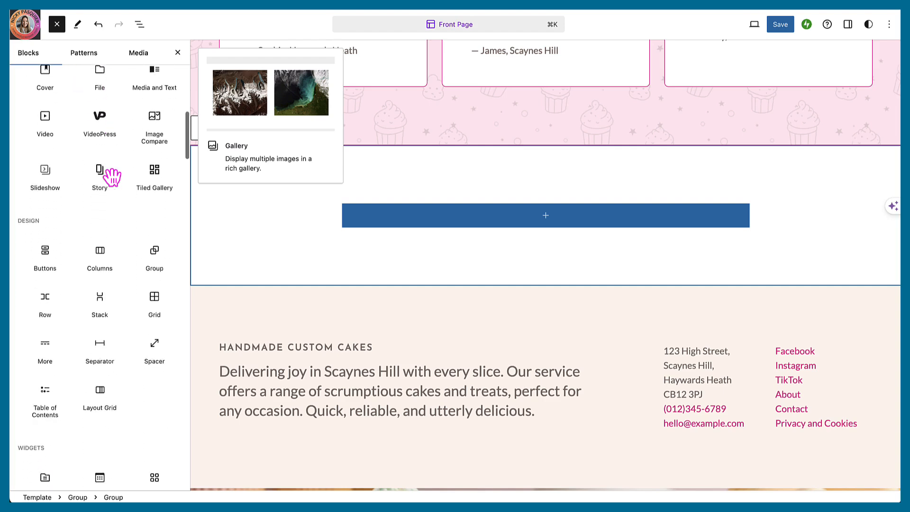
scroll(112, 177, down, 11)
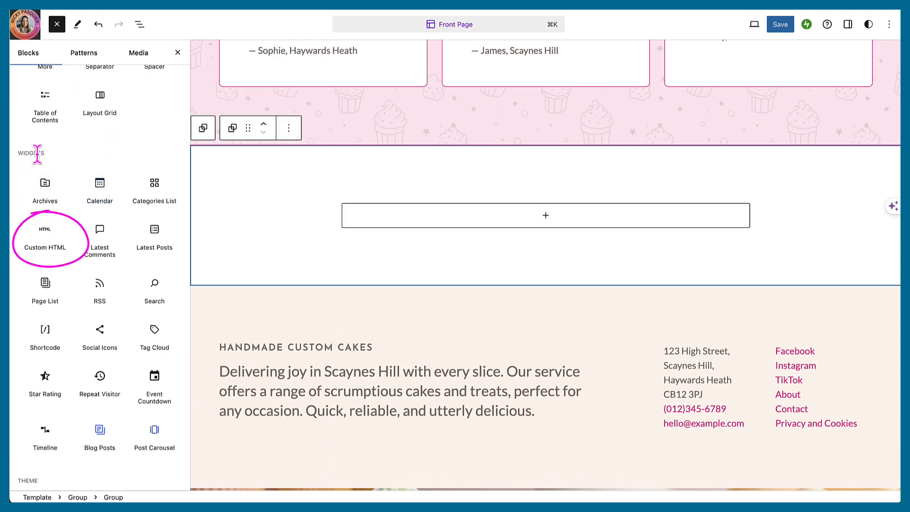
mouse_move(49, 238)
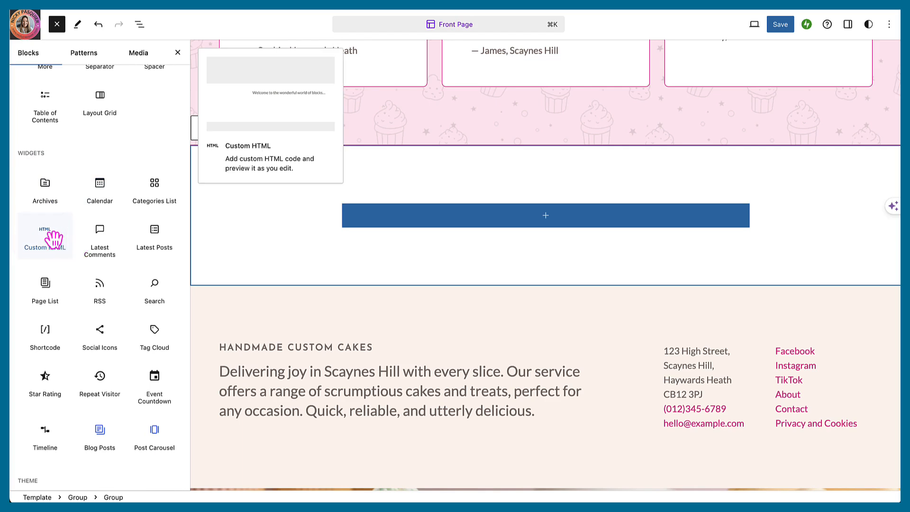
click(50, 238)
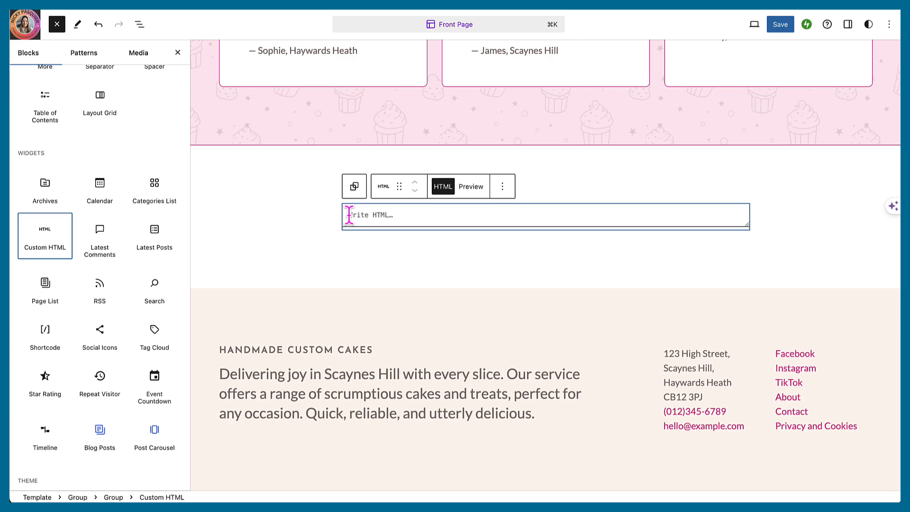
Step: Paste the Visme "Beautiful Contact Form" embed code with a 500px minimum height into the Custom HTML block and preview the form
click(349, 215)
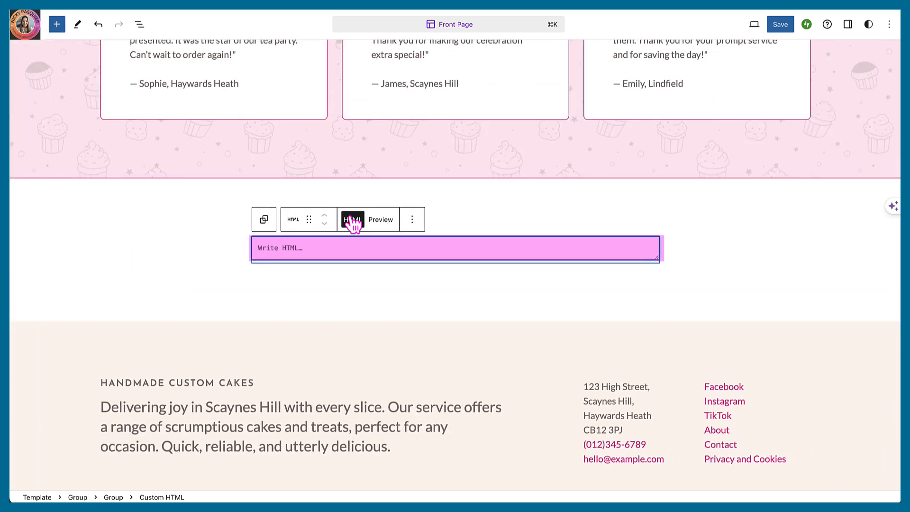
text(<div class="visme_d" data-title="Beautiful Contact Form" data-url="rx7nkyn8-beautiful-contact-form" data-domain="forms" data-full-page="false" data-min-height="500px" data-form-id="76202"></div><script src="https://static-bundles.visme.co/forms/vismeforms-embed.js"></script>)
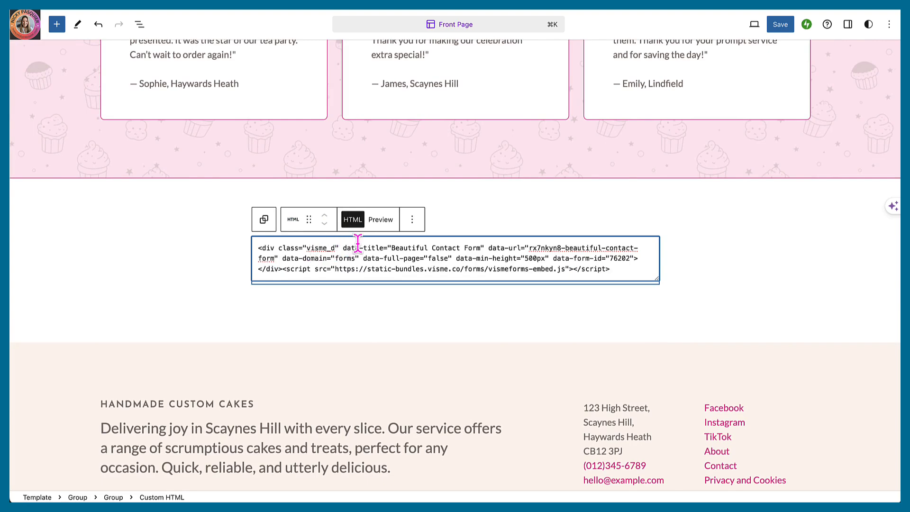
click(380, 219)
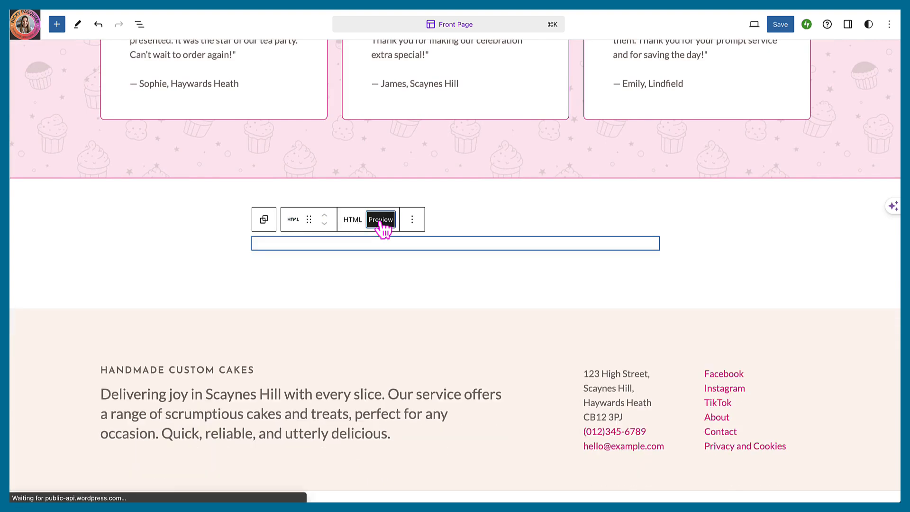
scroll(192, 289, down, 1)
scroll(188, 283, down, 2)
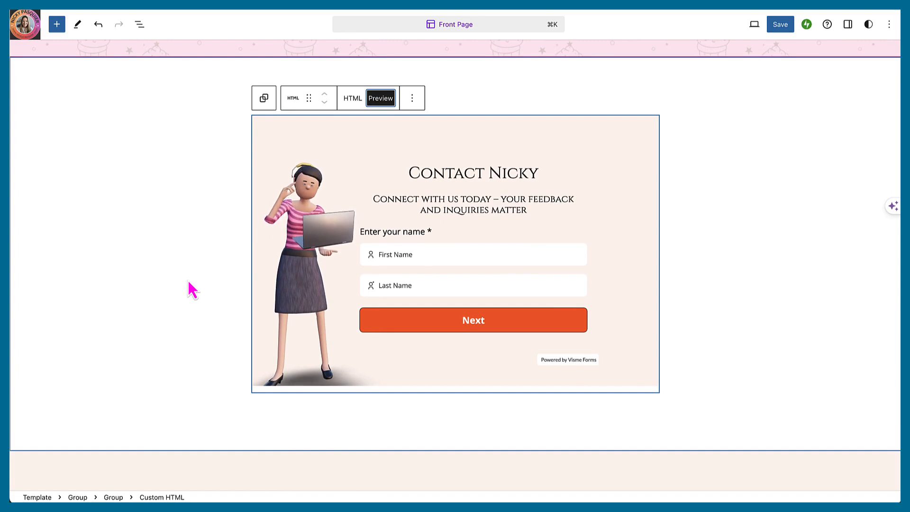
click(188, 283)
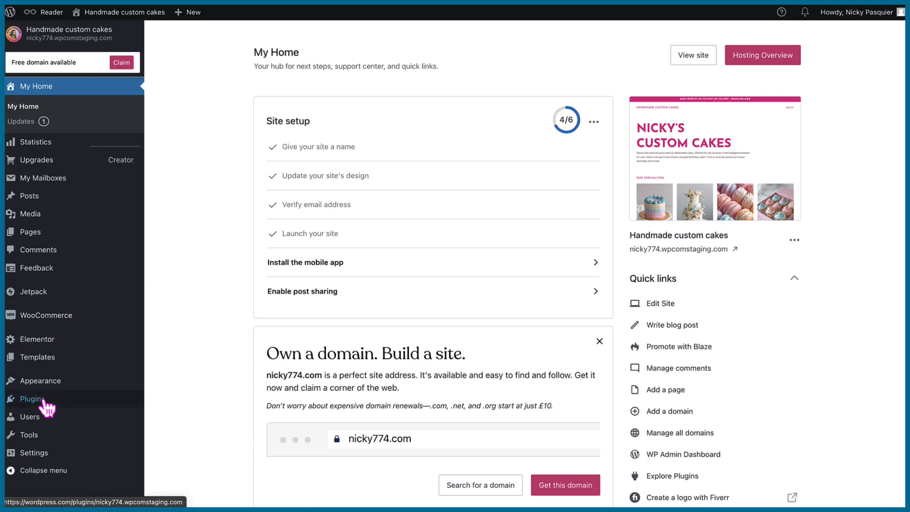
Step: Install and activate the Elementor Website Builder plugin, accepting the change of site domain
click(28, 402)
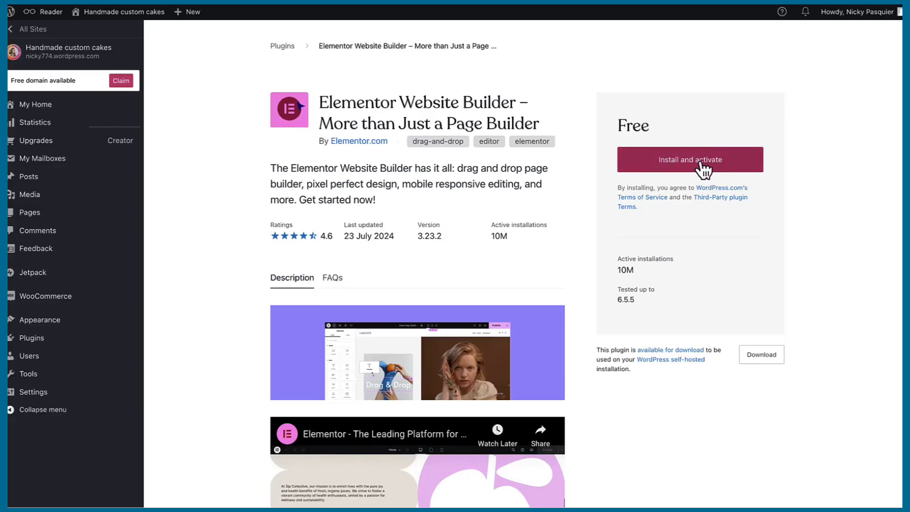
click(702, 164)
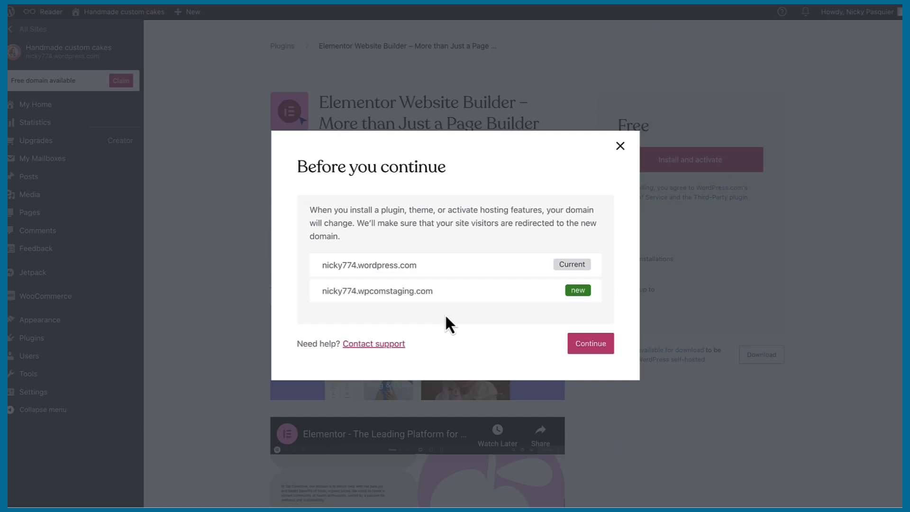
click(589, 346)
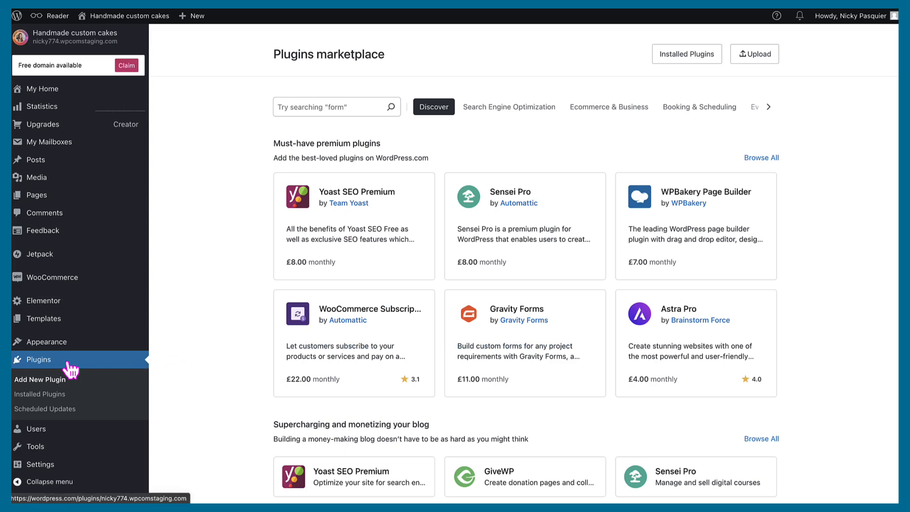
Step: Open the Footer template part of the active Cakely theme for editing
mouse_move(57, 345)
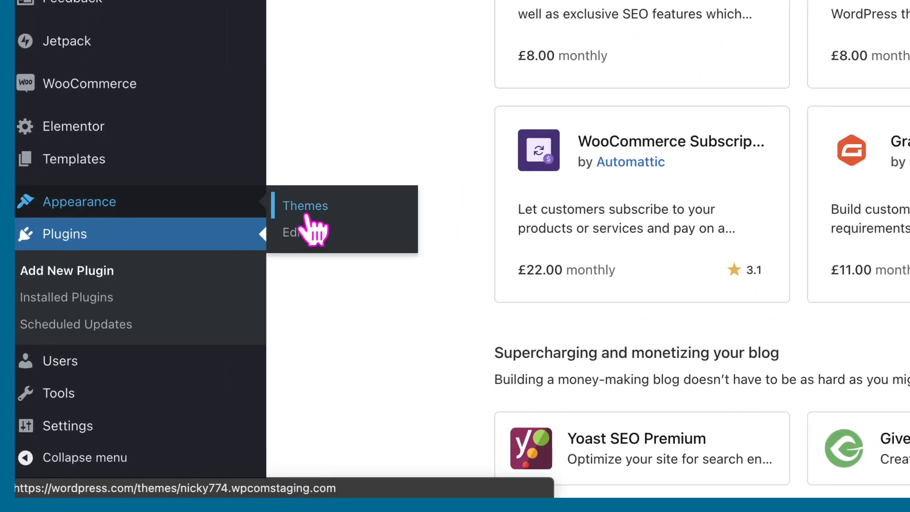
click(307, 214)
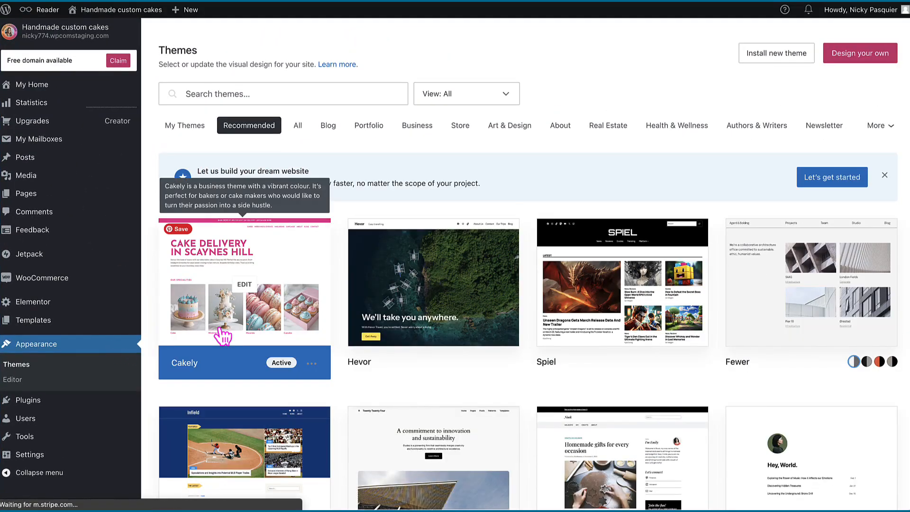
click(222, 336)
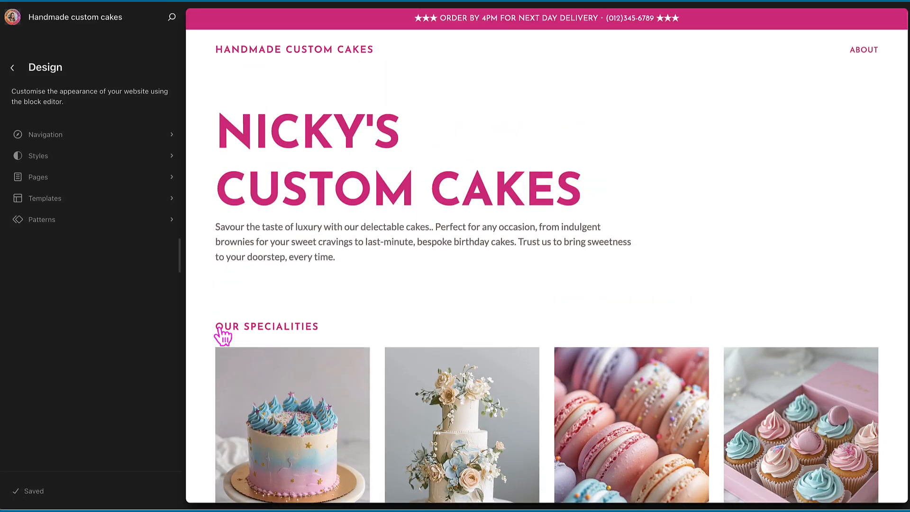
click(108, 223)
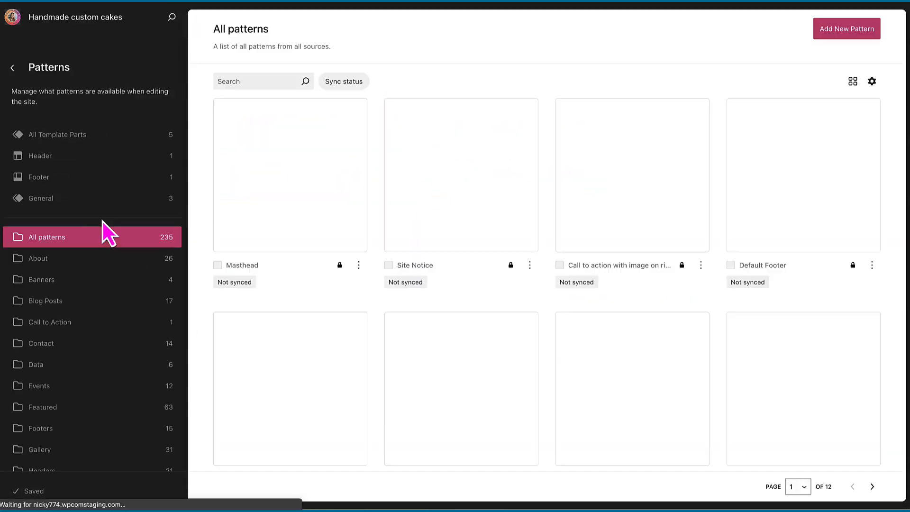
click(47, 179)
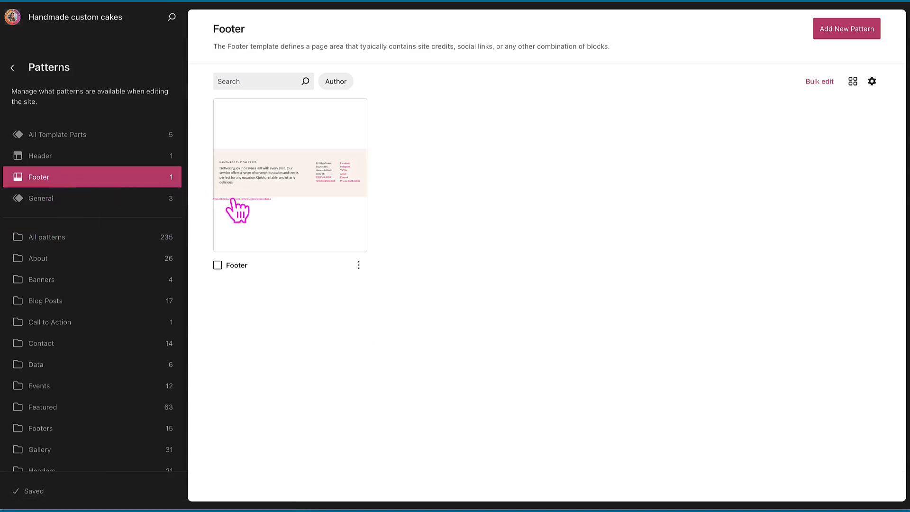
click(266, 220)
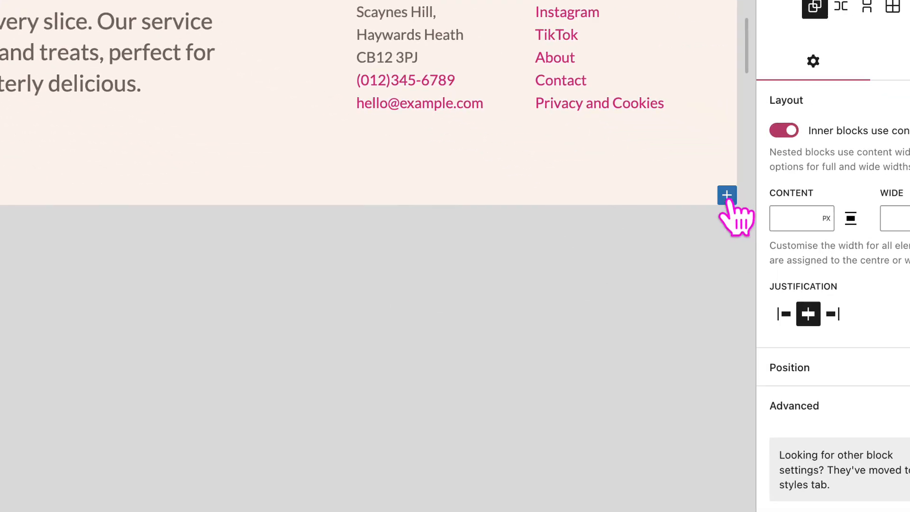
Step: Add a Custom HTML block to the footer and move it out of the group to directly below it
click(727, 195)
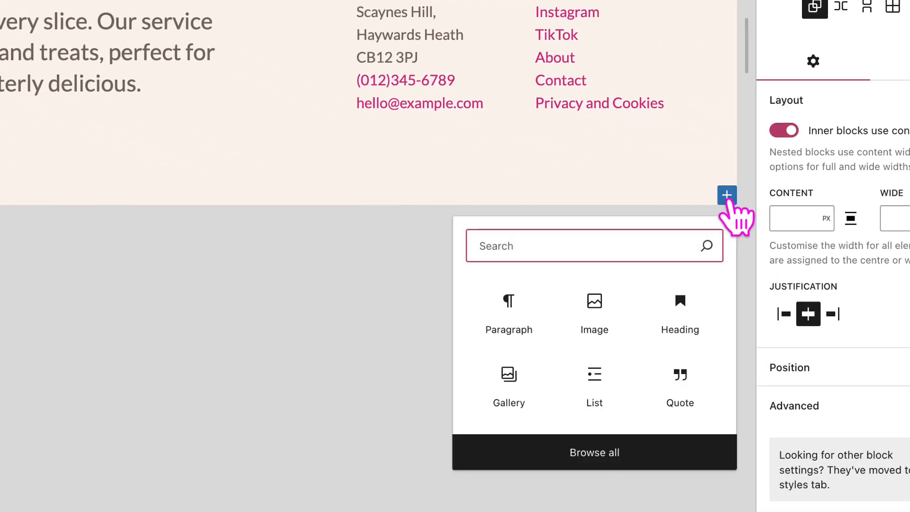
click(585, 462)
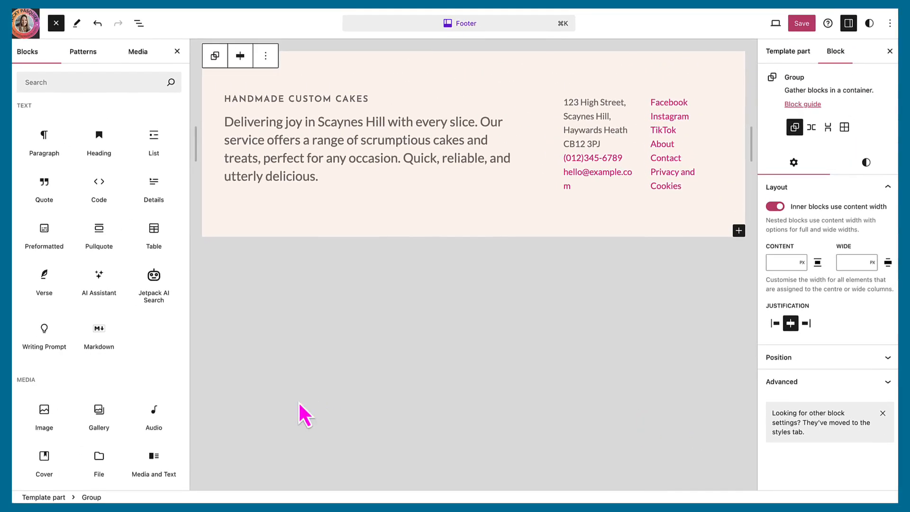
scroll(115, 381, down, 4)
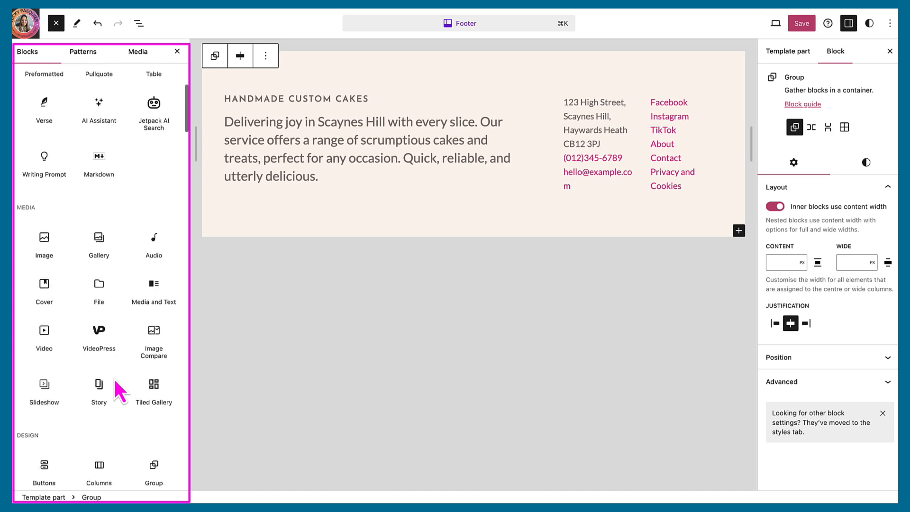
scroll(119, 391, down, 7)
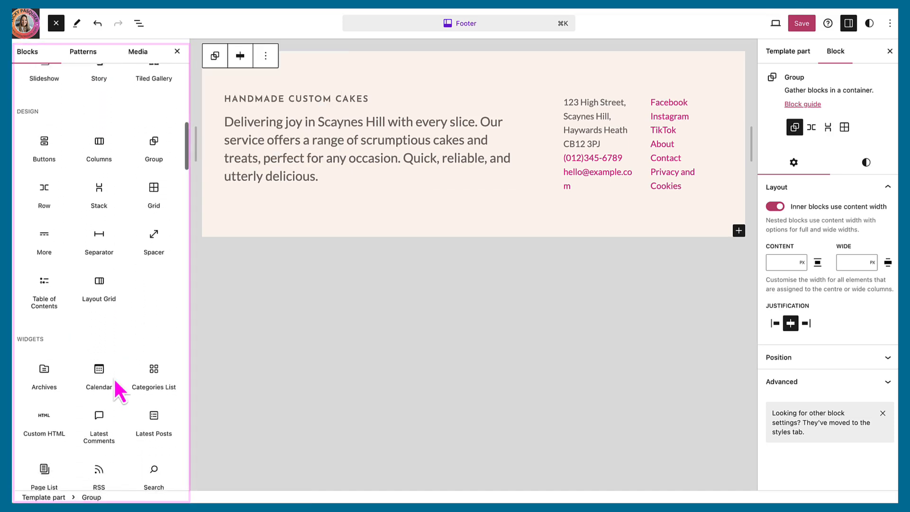
scroll(119, 390, down, 2)
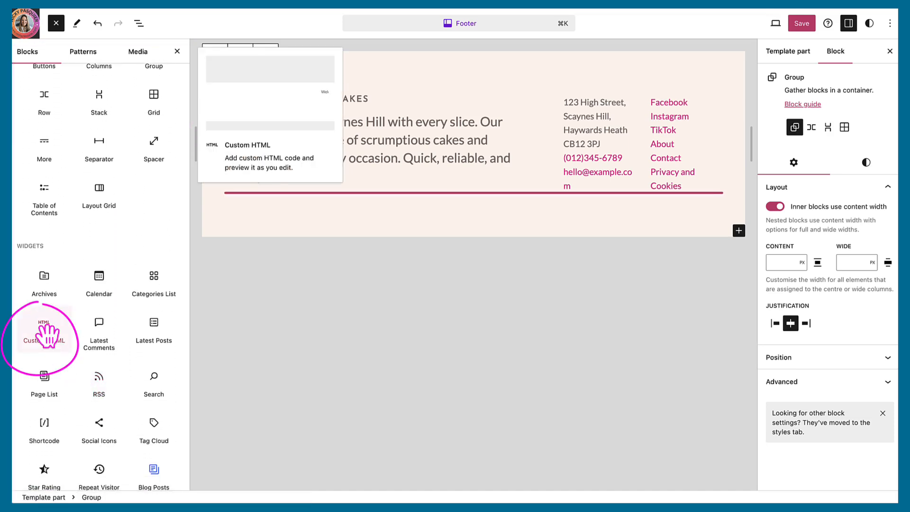
click(48, 334)
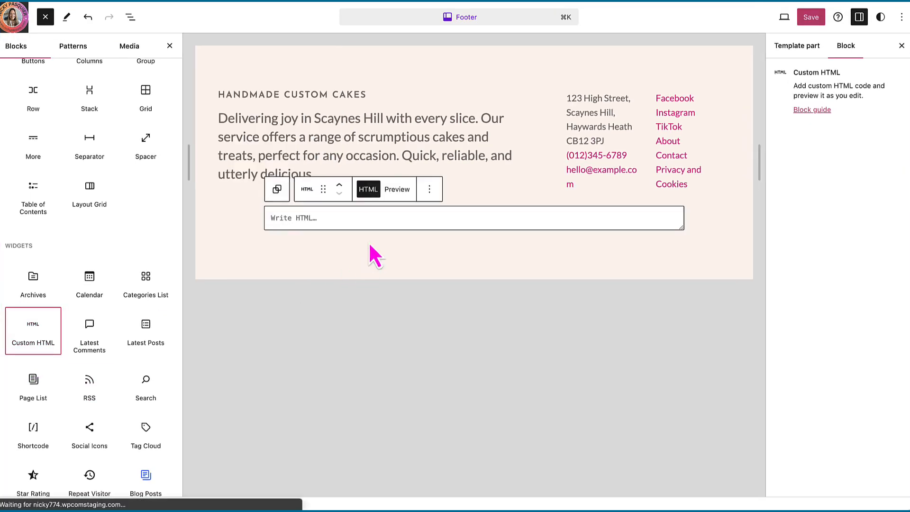
drag(323, 189, 314, 285)
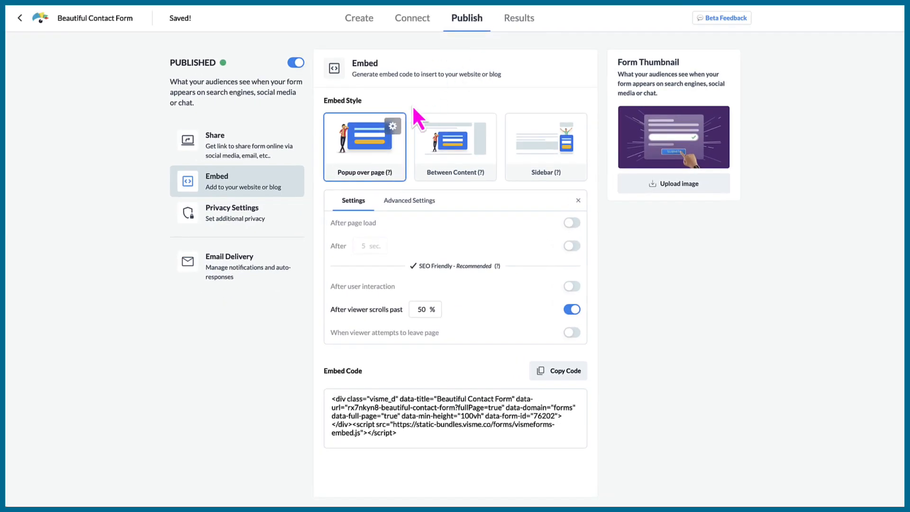
Step: In Visme, set the popup-over-page form to show on Every Visit and copy its embed code
mouse_move(348, 161)
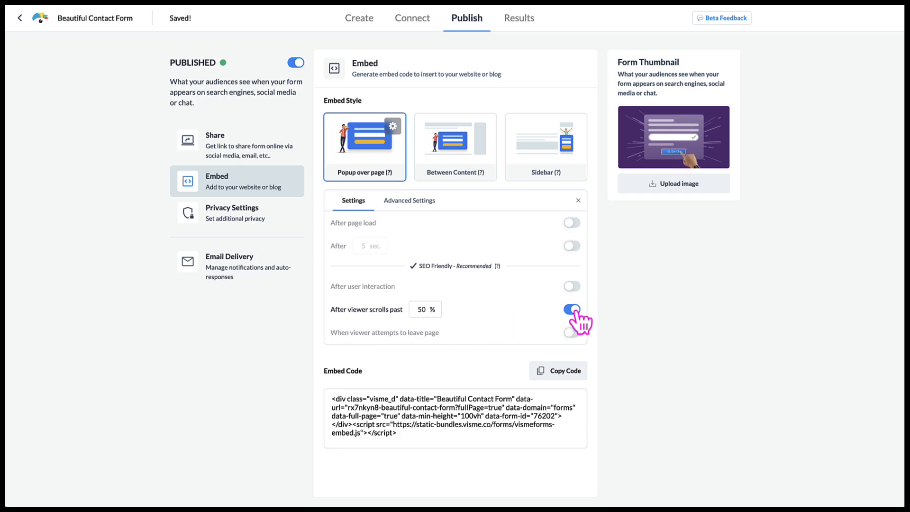
click(405, 202)
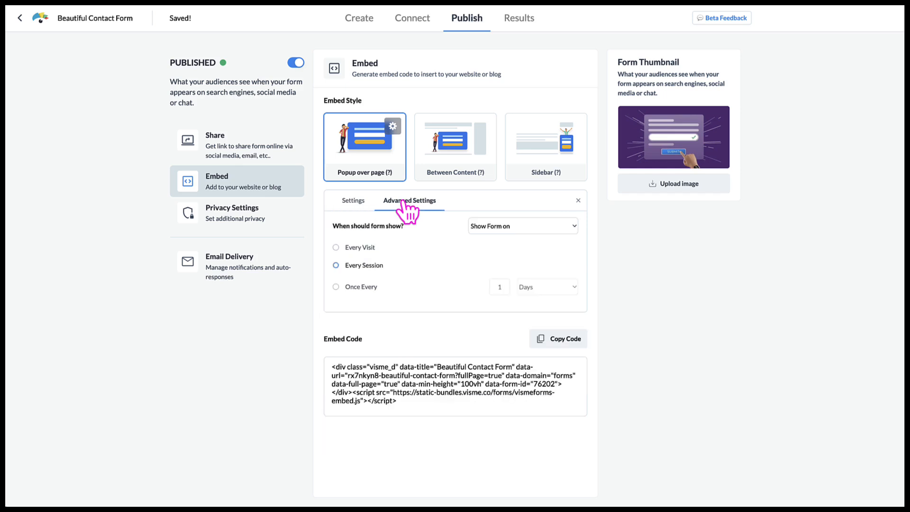
click(335, 248)
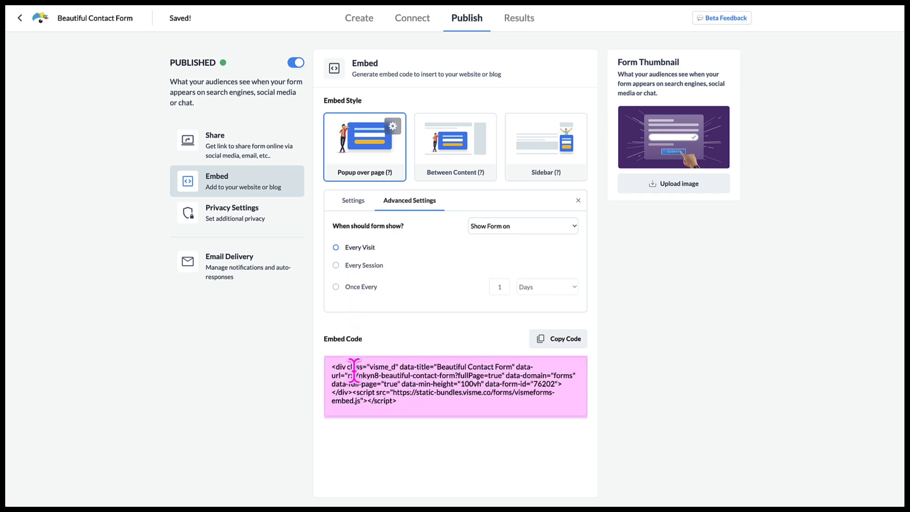
click(563, 347)
key(super+c)
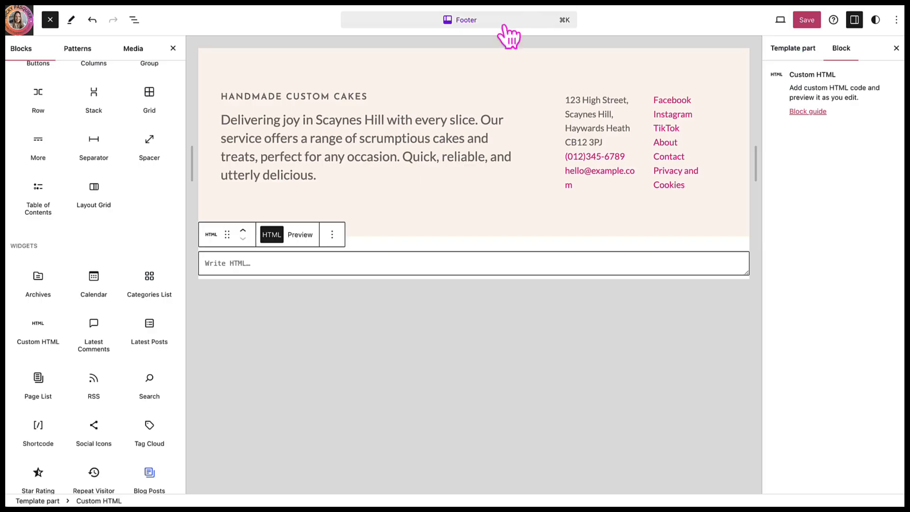
Step: In WordPress, paste the popup embed code into the footer's Custom HTML block and save the template part
click(211, 265)
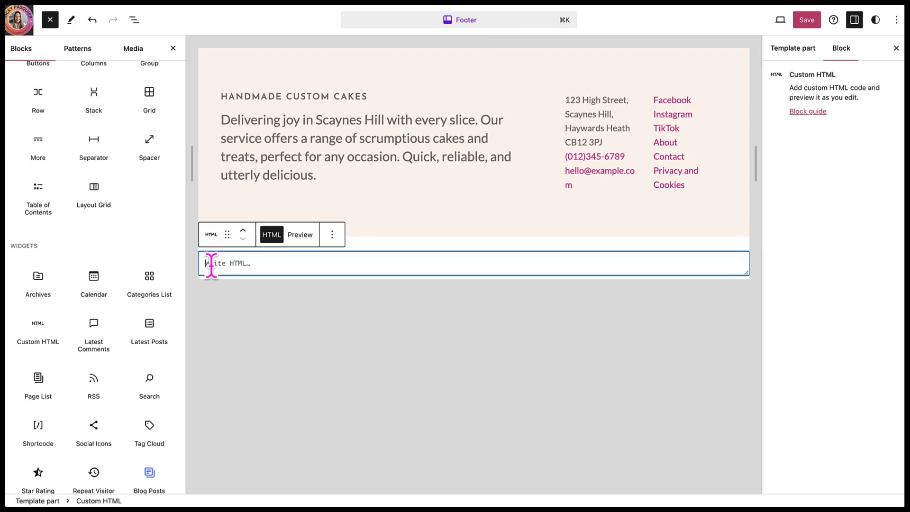
key(super+v)
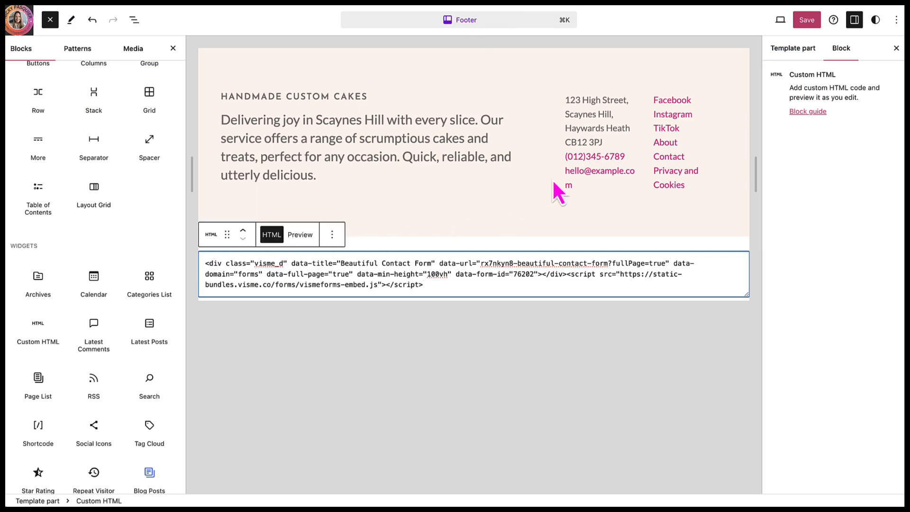
click(810, 26)
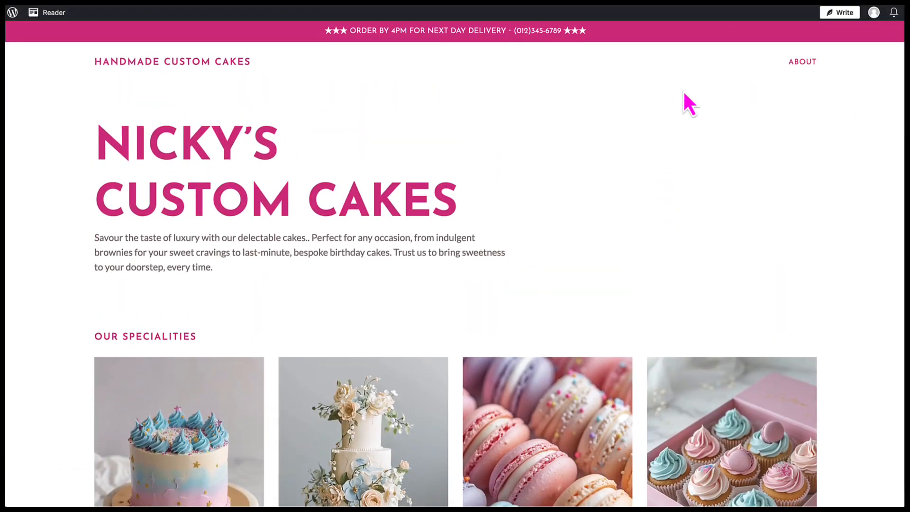
Step: Scroll down the live home page past its halfway point to check the popup contact form
scroll(684, 94, down, 4)
scroll(684, 94, down, 5)
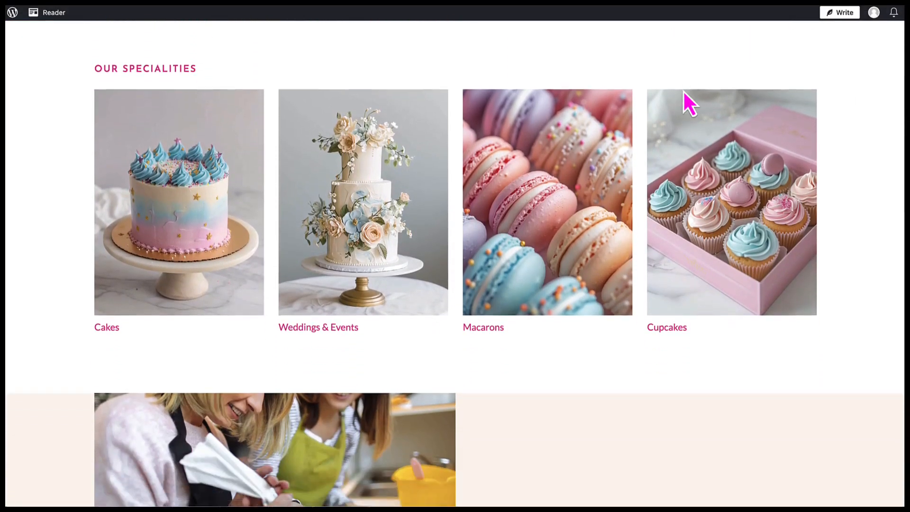
scroll(685, 91, down, 5)
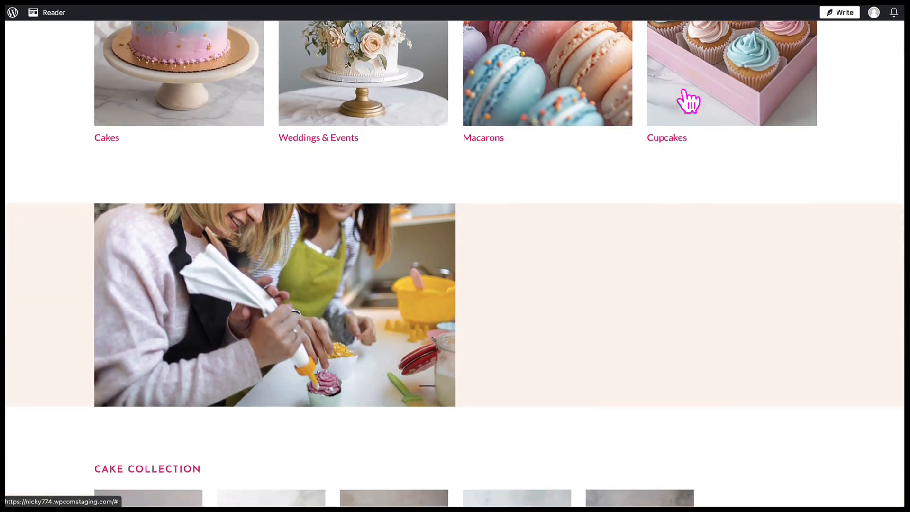
scroll(684, 90, down, 2)
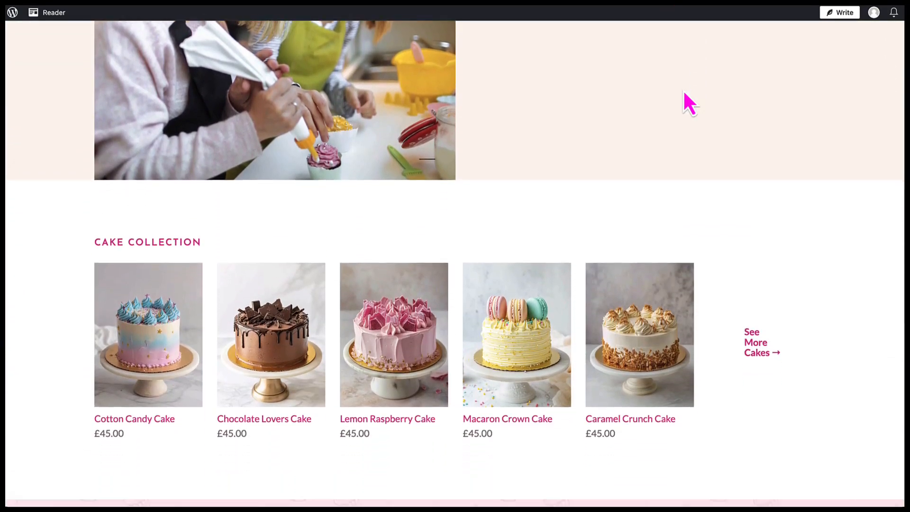